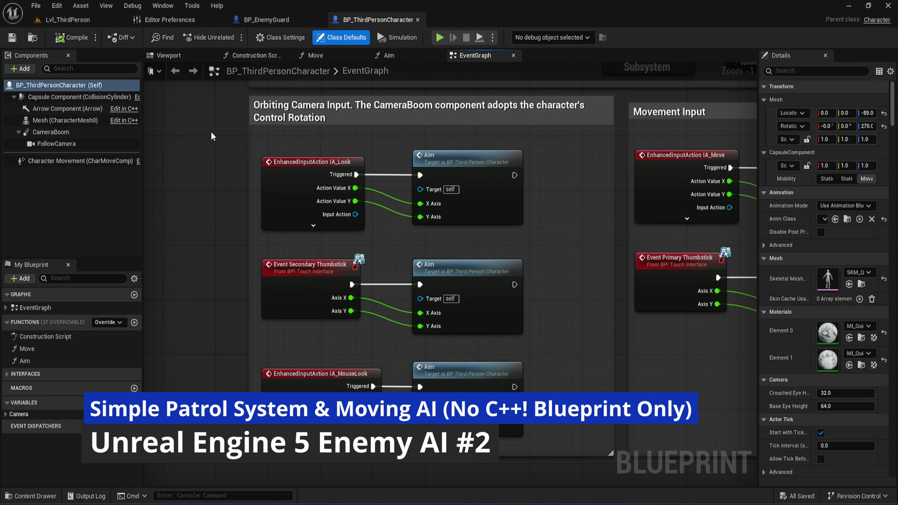
Step: Play-test the level, running around the patrolling guards with the AI perception debug overlay shown, and stop the session
{"action": "left_click", "coordinate": [76, 22]}
{"action": "left_click", "coordinate": [266, 20]}
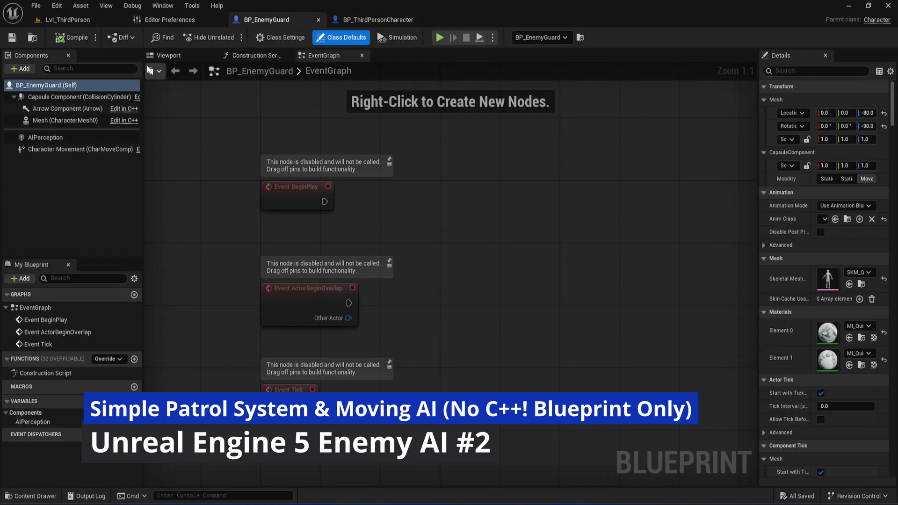
{"action": "left_click", "coordinate": [71, 21]}
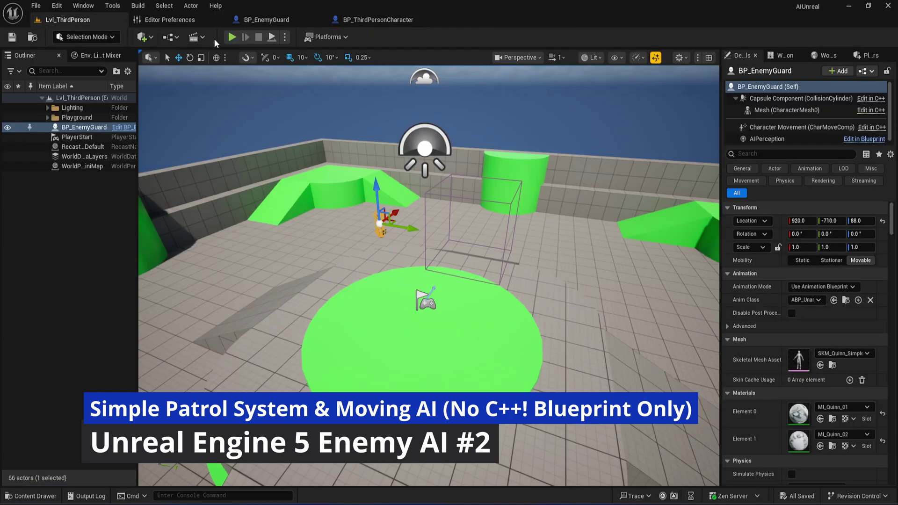
{"action": "left_click", "coordinate": [232, 37]}
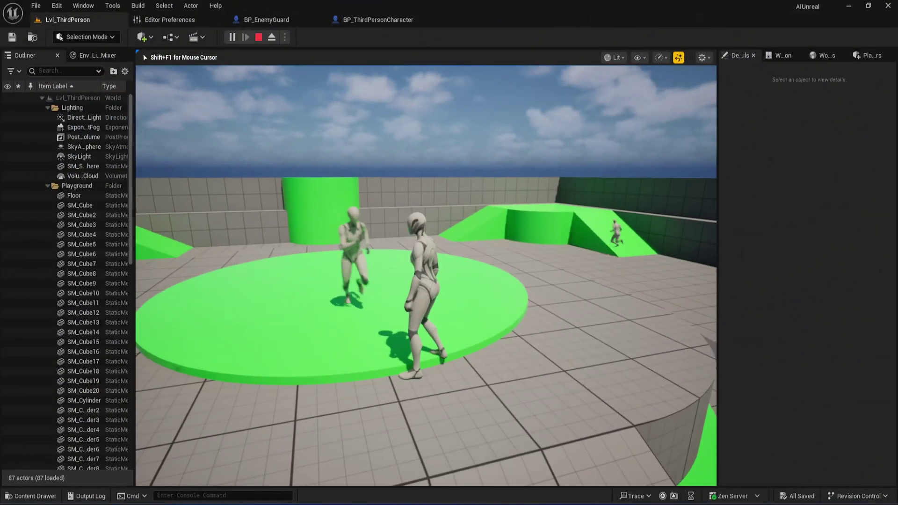
{"action": "key", "text": "apostrophe"}
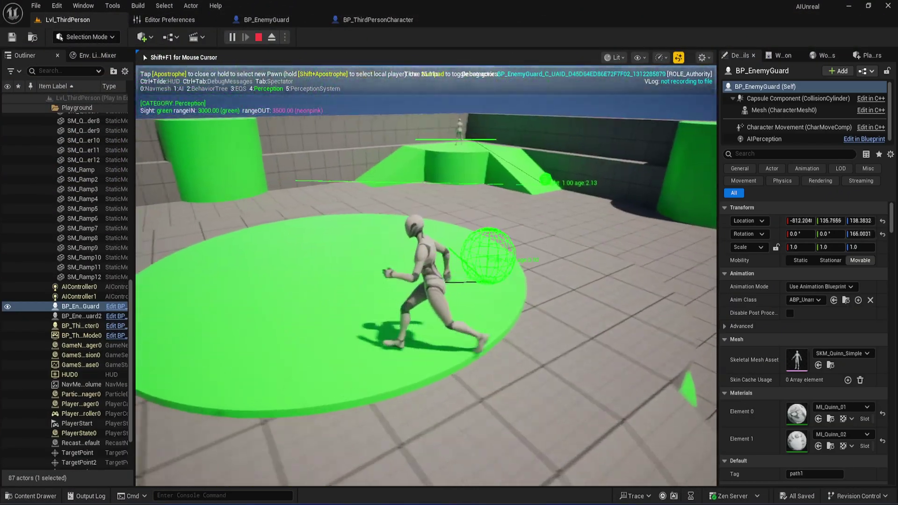
{"action": "key", "text": "a"}
{"action": "key", "text": "w"}
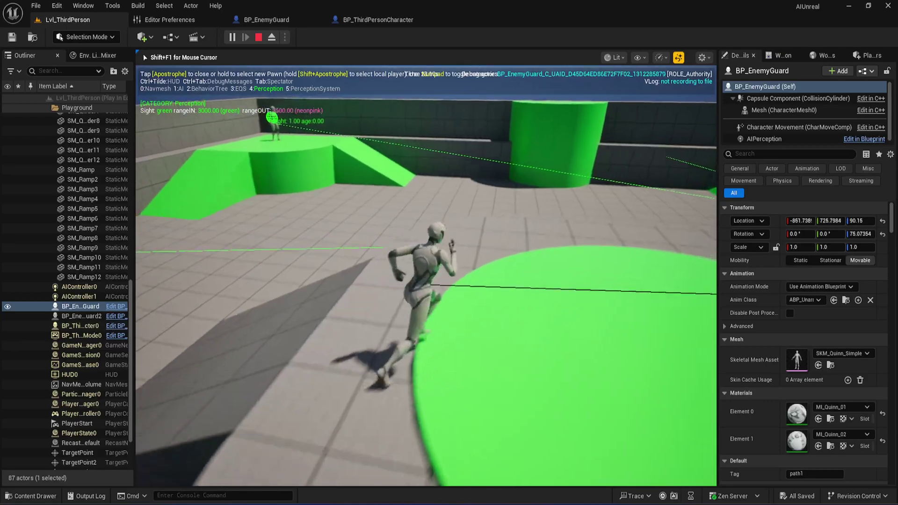
{"action": "key", "text": "d"}
{"action": "key", "text": "w"}
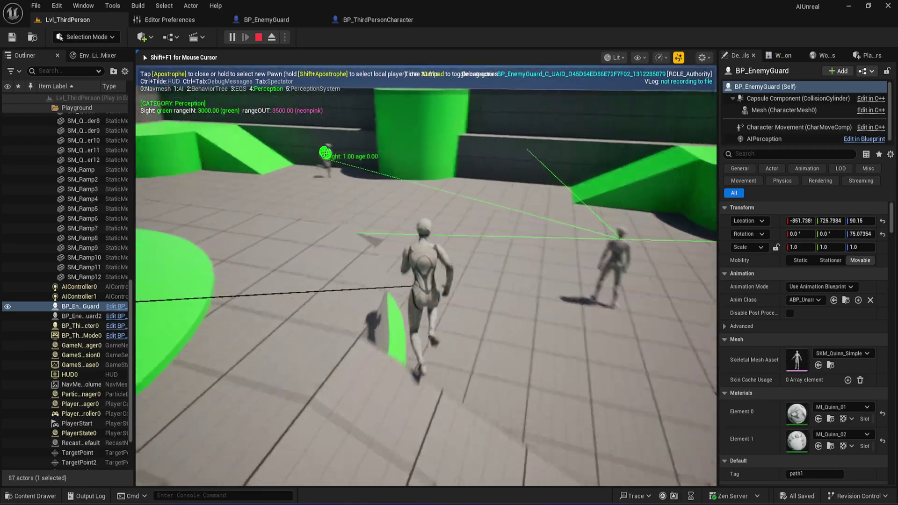
{"action": "key", "text": "d"}
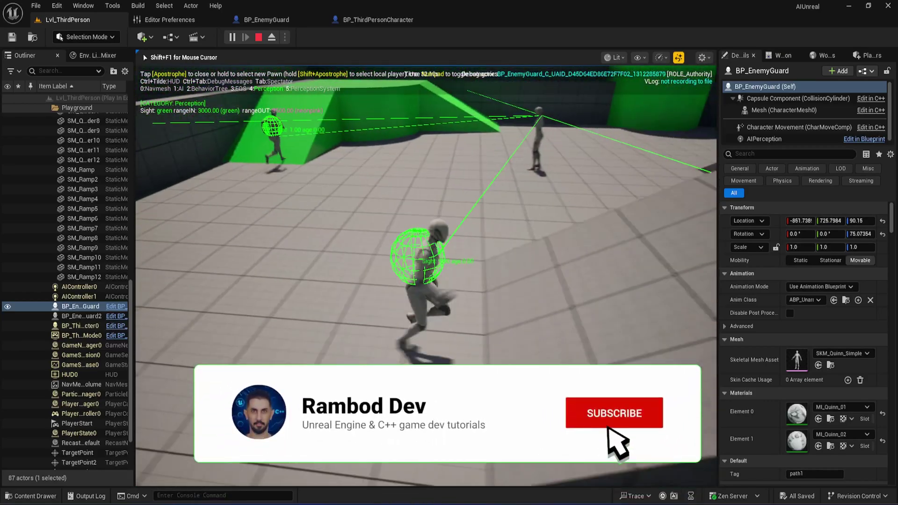
{"action": "key", "text": "Escape"}
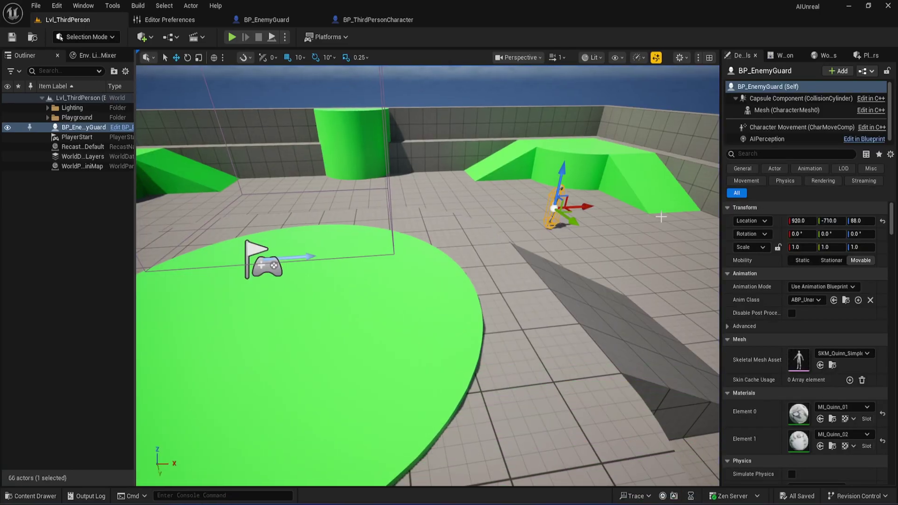
Step: Save the current level
{"action": "left_click_drag", "start_coordinate": [721, 209], "coordinate": [738, 209]}
{"action": "right_click_drag", "start_coordinate": [483, 254], "coordinate": [549, 269]}
{"action": "key", "text": "s"}
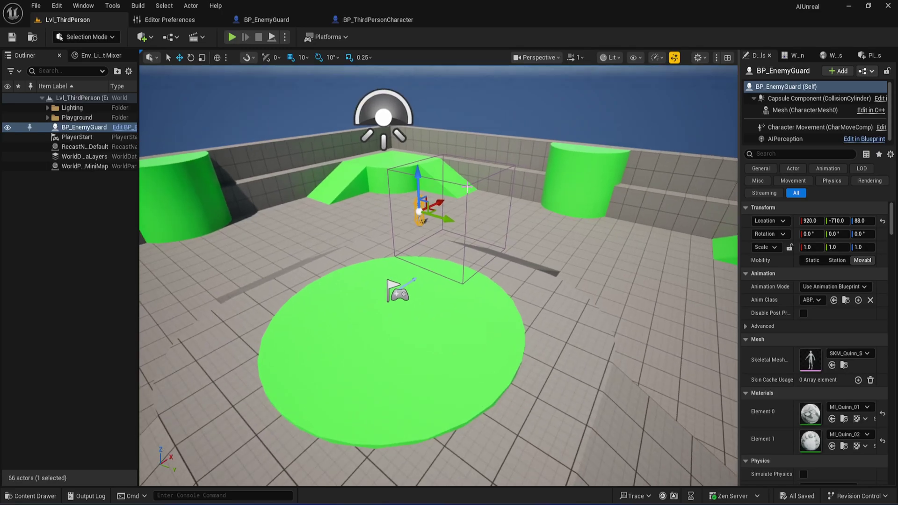
{"action": "left_click", "coordinate": [466, 189]}
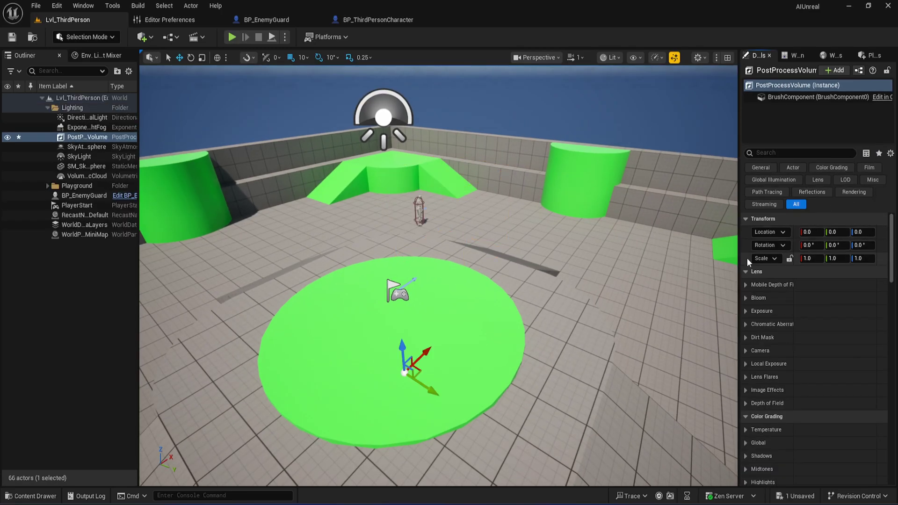
{"action": "left_click", "coordinate": [13, 38]}
Step: Add a Nav Mesh Bounds Volume to the level and reset its location to the origin
{"action": "key", "text": "s"}
{"action": "key", "text": "a"}
{"action": "right_click_drag", "start_coordinate": [463, 237], "coordinate": [507, 233]}
{"action": "right_click_drag", "start_coordinate": [428, 269], "coordinate": [464, 232]}
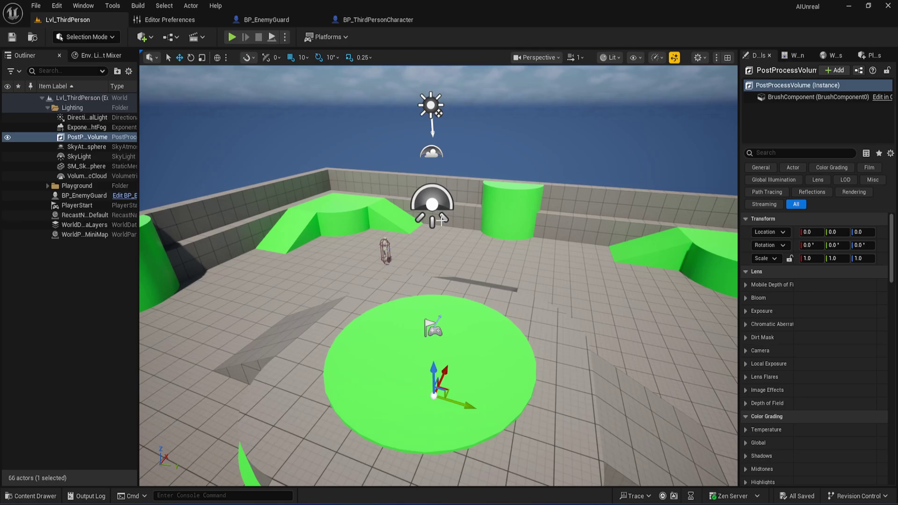
{"action": "left_click", "coordinate": [145, 41]}
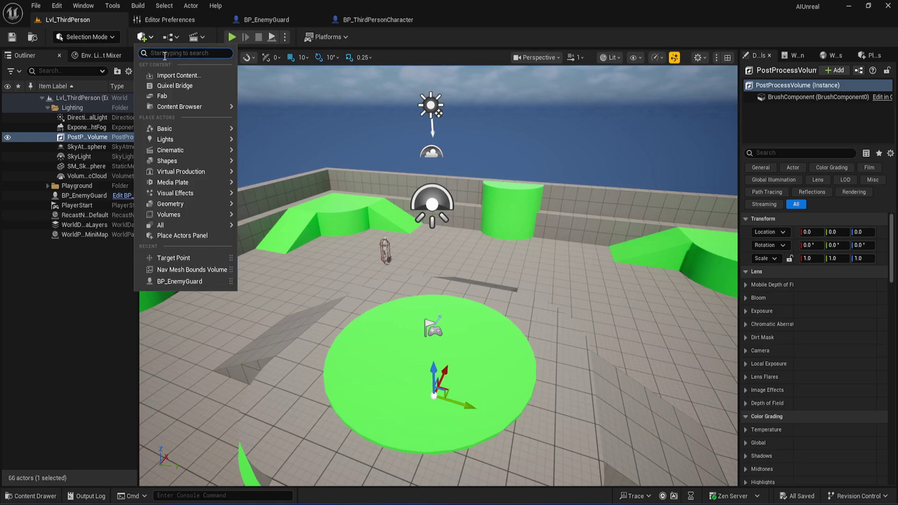
{"action": "type", "text": "nav"}
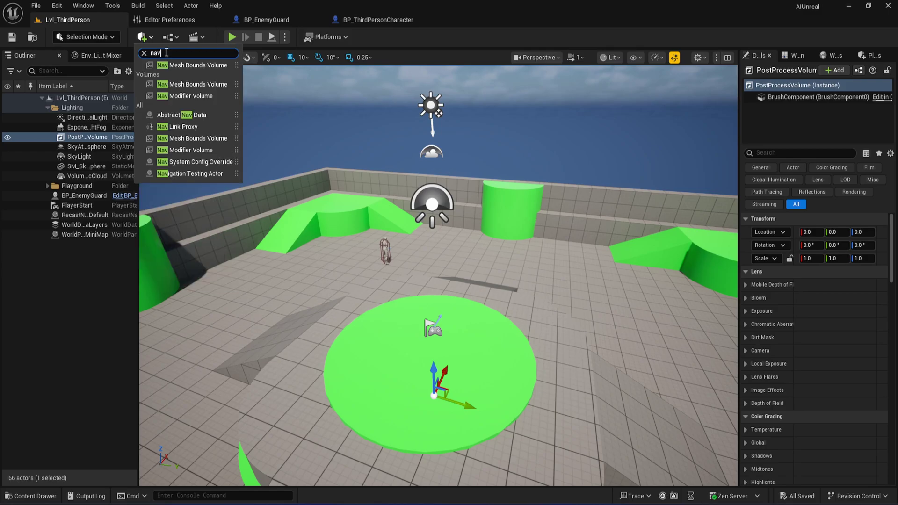
{"action": "type", "text": " mesh"}
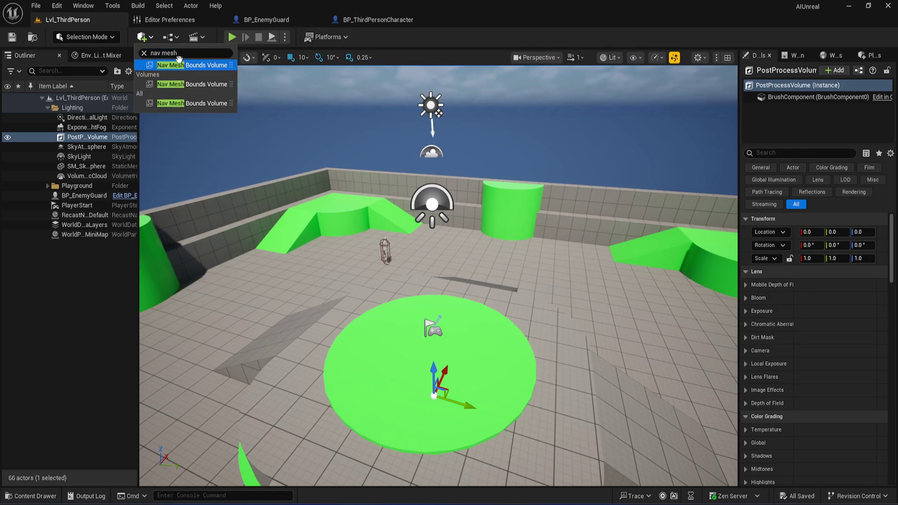
{"action": "left_click", "coordinate": [192, 65]}
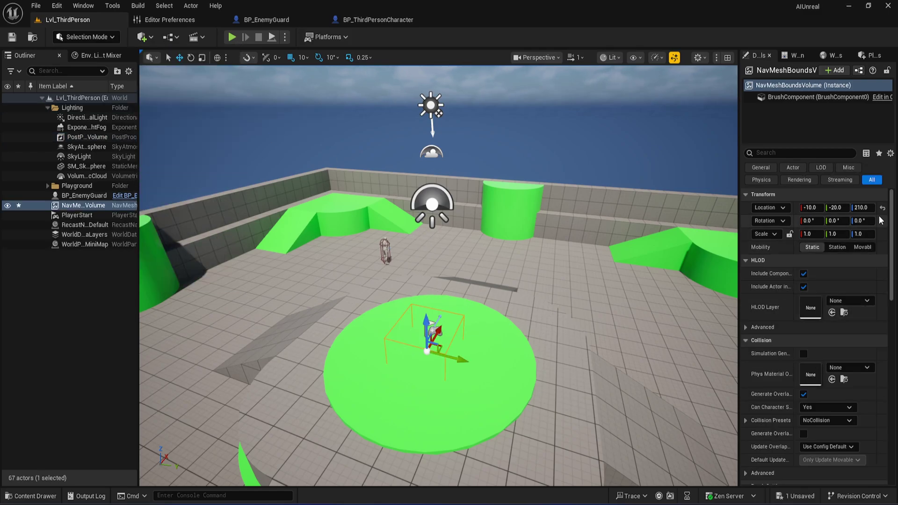
{"action": "left_click_drag", "start_coordinate": [737, 296], "coordinate": [702, 296]}
{"action": "left_click", "coordinate": [881, 207]}
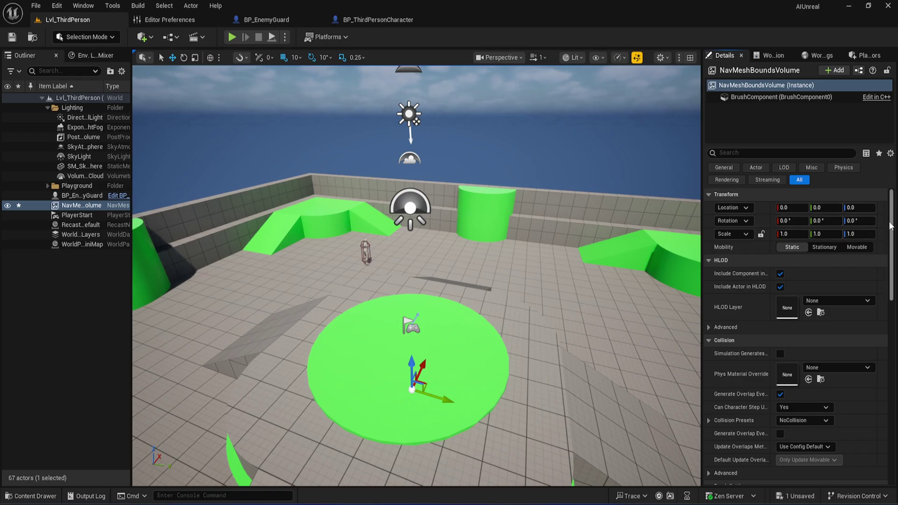
Step: Set the nav mesh volume's brush size to X 7000, Y 8000 and Z 1200
{"action": "left_click_drag", "start_coordinate": [891, 225], "coordinate": [877, 294]}
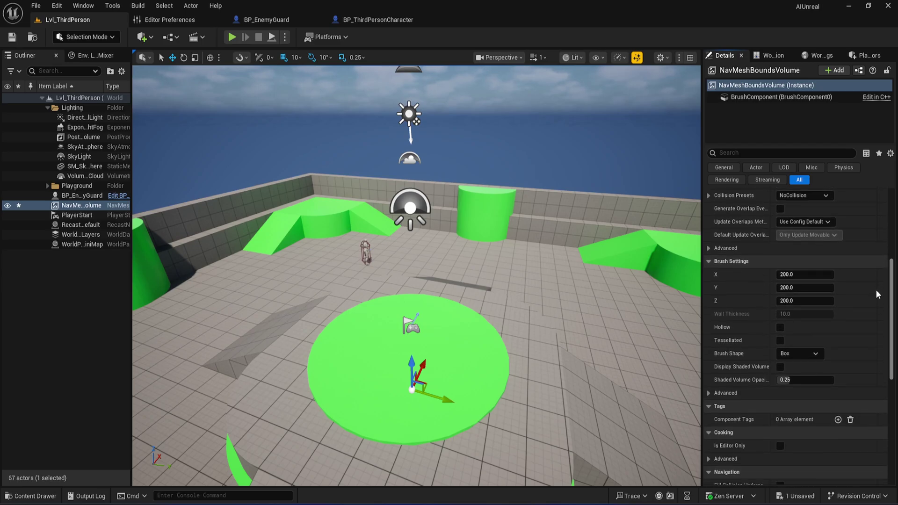
{"action": "left_click", "coordinate": [804, 274]}
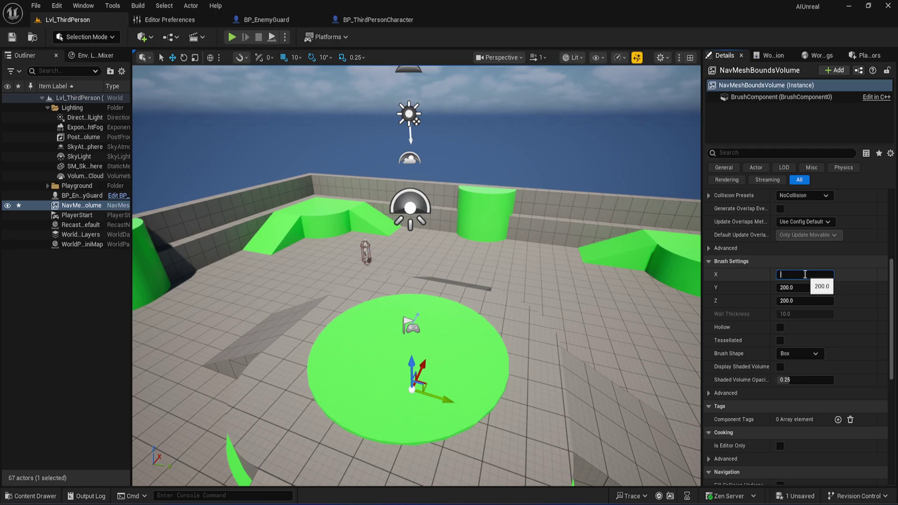
{"action": "type", "text": "7000"}
{"action": "key", "text": "Tab"}
{"action": "type", "text": "8000"}
{"action": "key", "text": "Tab"}
{"action": "key", "text": "Return"}
Step: Examine the navigation mesh coverage over the floor, ramps and walls from several angles
{"action": "right_click_drag", "start_coordinate": [523, 281], "coordinate": [407, 278]}
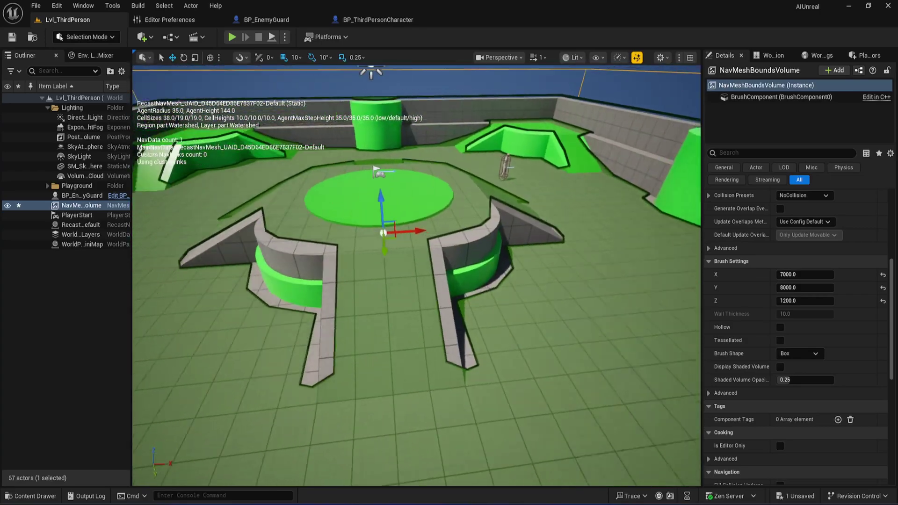
{"action": "right_click_drag", "start_coordinate": [416, 276], "coordinate": [508, 232]}
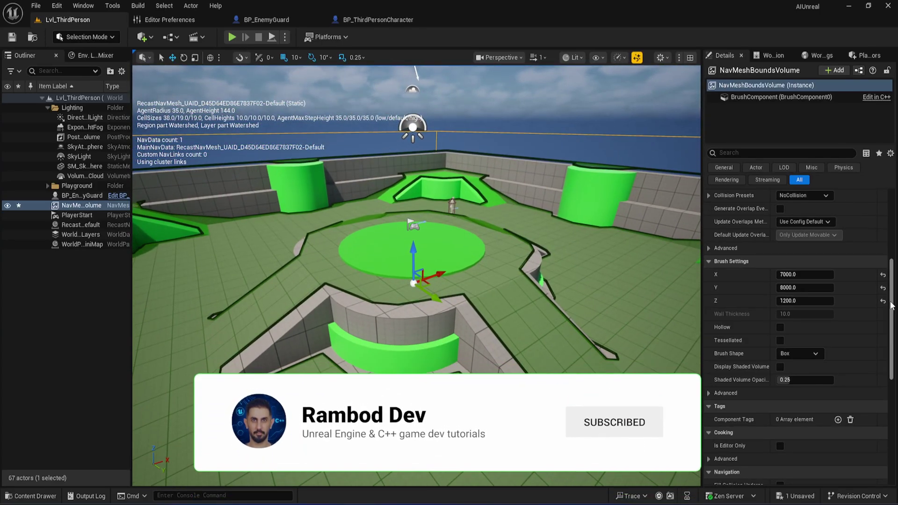
{"action": "scroll", "coordinate": [821, 285], "scroll_direction": "up", "scroll_amount": 5}
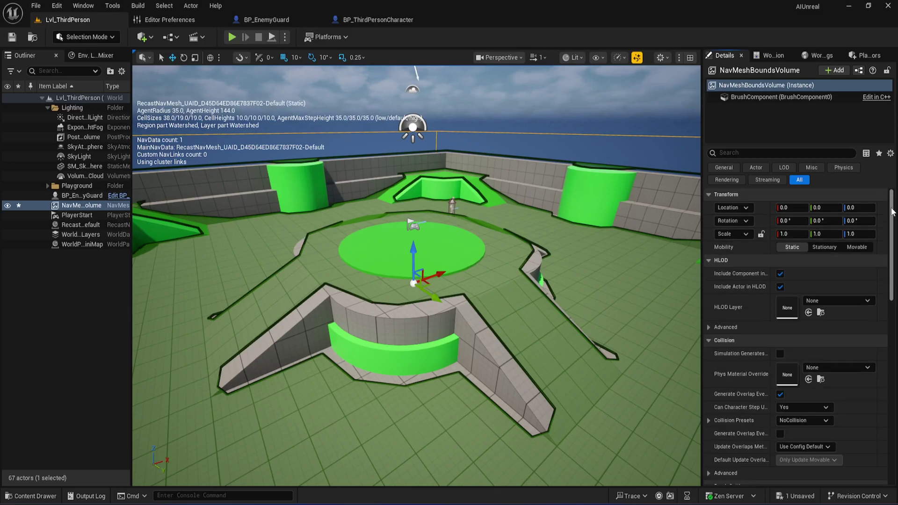
{"action": "right_click_drag", "start_coordinate": [417, 276], "coordinate": [442, 244]}
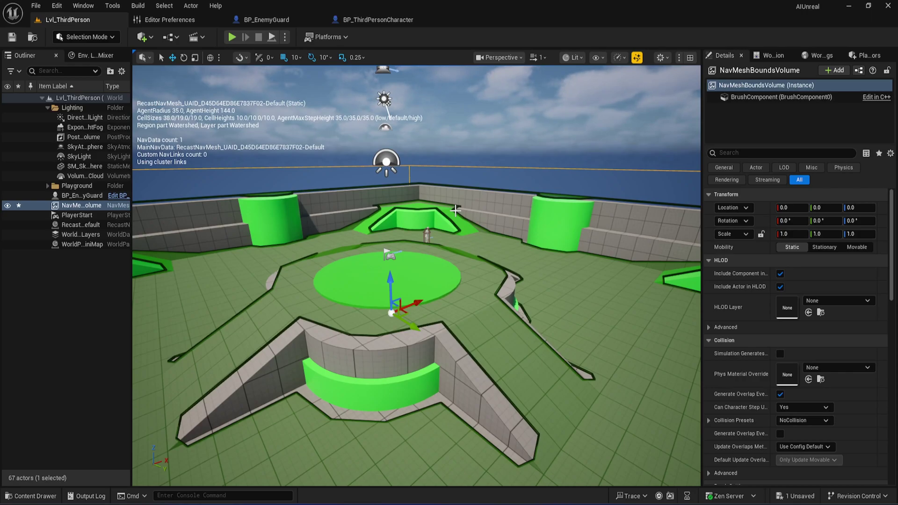
{"action": "key", "text": "Escape"}
{"action": "mouse_move", "coordinate": [411, 196]}
{"action": "left_mouse_down", "text": "alt"}
{"action": "mouse_move", "coordinate": [428, 195]}
{"action": "mouse_move", "coordinate": [408, 194]}
{"action": "left_mouse_up", "text": "alt"}
{"action": "right_click_drag", "start_coordinate": [411, 196], "coordinate": [411, 196]}
{"action": "key", "text": "a"}
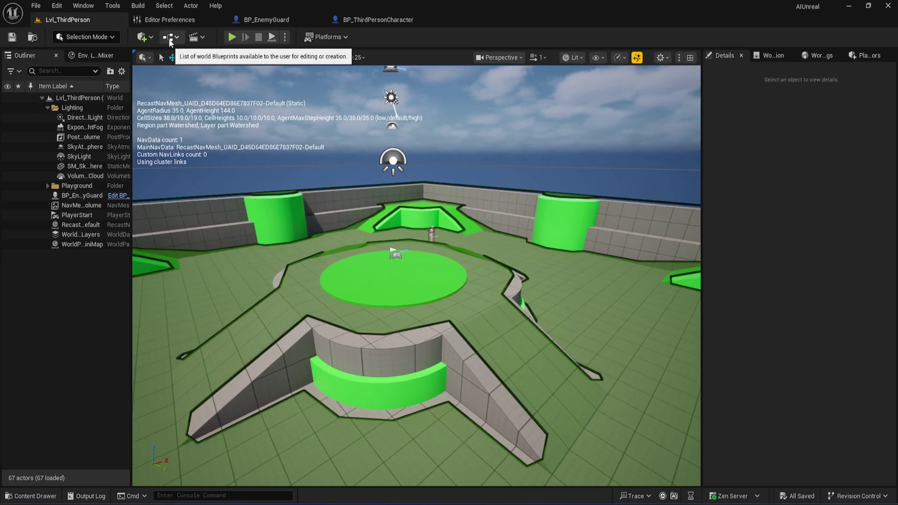
Step: Place a Target Point on the floor beside the central platform at about X 990, Y 730, Z 20
{"action": "left_click", "coordinate": [144, 37]}
{"action": "type", "text": "target"}
{"action": "left_click_drag", "start_coordinate": [173, 74], "coordinate": [622, 295]}
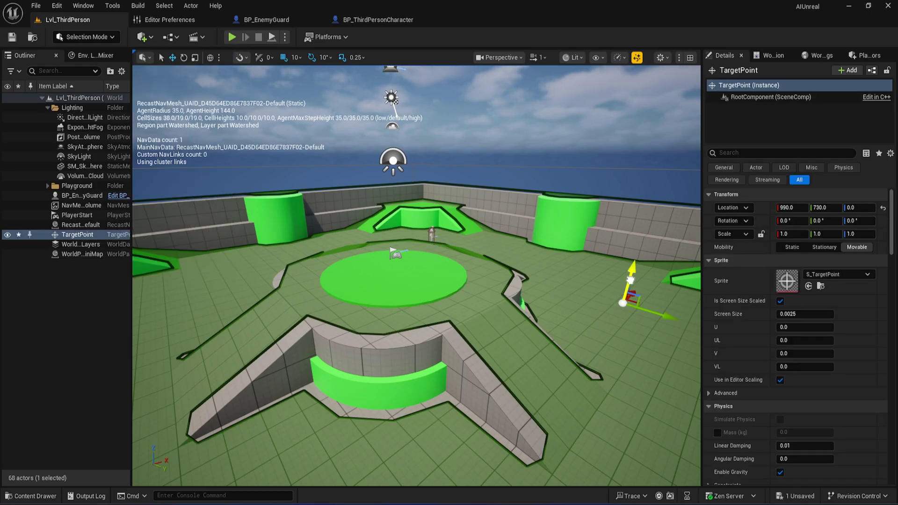
{"action": "key", "text": "f"}
{"action": "right_click_drag", "start_coordinate": [514, 281], "coordinate": [360, 323]}
{"action": "right_click_drag", "start_coordinate": [512, 298], "coordinate": [511, 298]}
Step: Duplicate the target point along X past the central platform, and duplicate that copy along Y to the opposite side
{"action": "left_click_drag", "start_coordinate": [451, 304], "coordinate": [383, 217], "text": "alt"}
{"action": "mouse_move", "coordinate": [383, 217]}
{"action": "right_mouse_down"}
{"action": "mouse_move", "coordinate": [472, 220]}
{"action": "mouse_move", "coordinate": [391, 217]}
{"action": "right_mouse_up"}
{"action": "left_click_drag", "start_coordinate": [546, 218], "coordinate": [229, 213]}
{"action": "right_click_drag", "start_coordinate": [229, 213], "coordinate": [412, 213]}
{"action": "right_click_drag", "start_coordinate": [487, 346], "coordinate": [518, 337]}
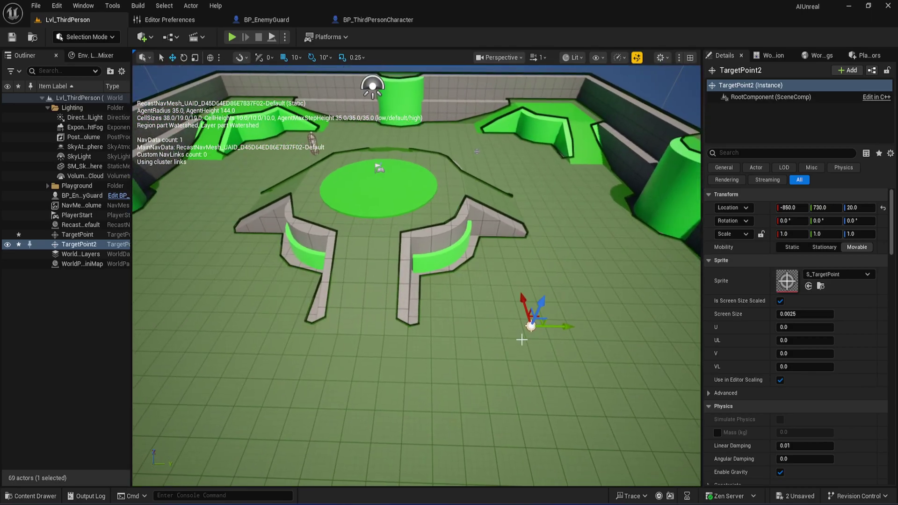
{"action": "left_click_drag", "start_coordinate": [555, 328], "coordinate": [196, 328], "text": "alt"}
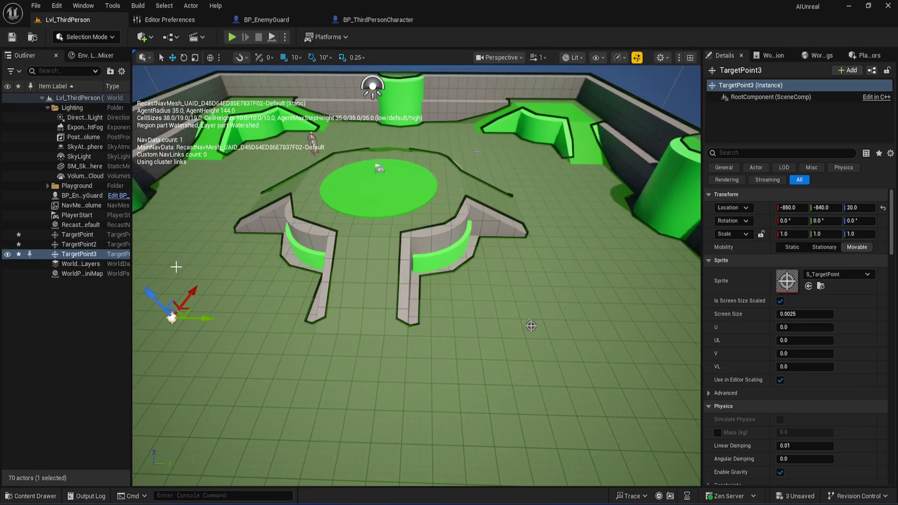
Step: Duplicate the third target point, place the copy on the central platform at about X 20, Y -50, and save the level
{"action": "left_click_drag", "start_coordinate": [189, 293], "coordinate": [304, 148], "text": "alt"}
{"action": "key", "text": "d"}
{"action": "right_click_drag", "start_coordinate": [336, 224], "coordinate": [206, 224]}
{"action": "left_click_drag", "start_coordinate": [454, 212], "coordinate": [465, 213]}
{"action": "left_click_drag", "start_coordinate": [432, 181], "coordinate": [204, 219]}
{"action": "key", "text": "f"}
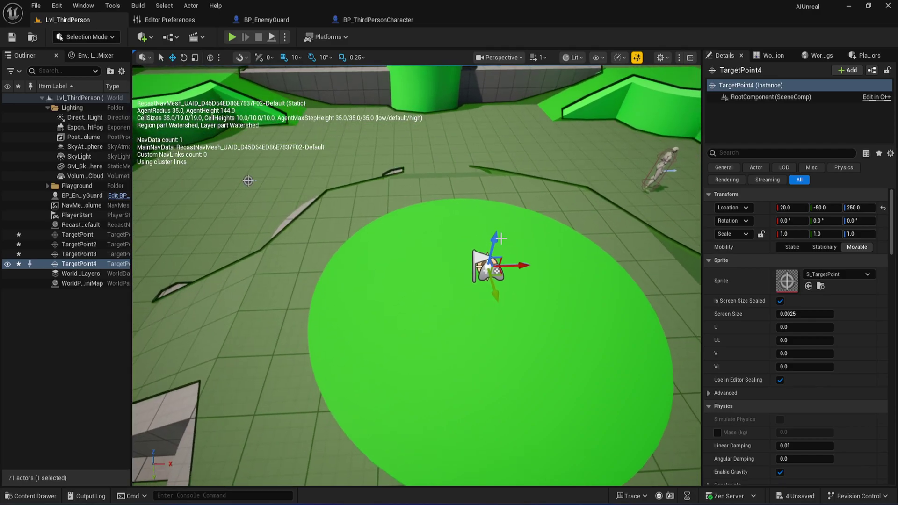
{"action": "mouse_move", "coordinate": [495, 240]}
{"action": "left_mouse_down"}
{"action": "mouse_move", "coordinate": [495, 257]}
{"action": "mouse_move", "coordinate": [490, 248]}
{"action": "left_mouse_up"}
{"action": "key", "text": "ctrl+s"}
{"action": "key", "text": "Escape"}
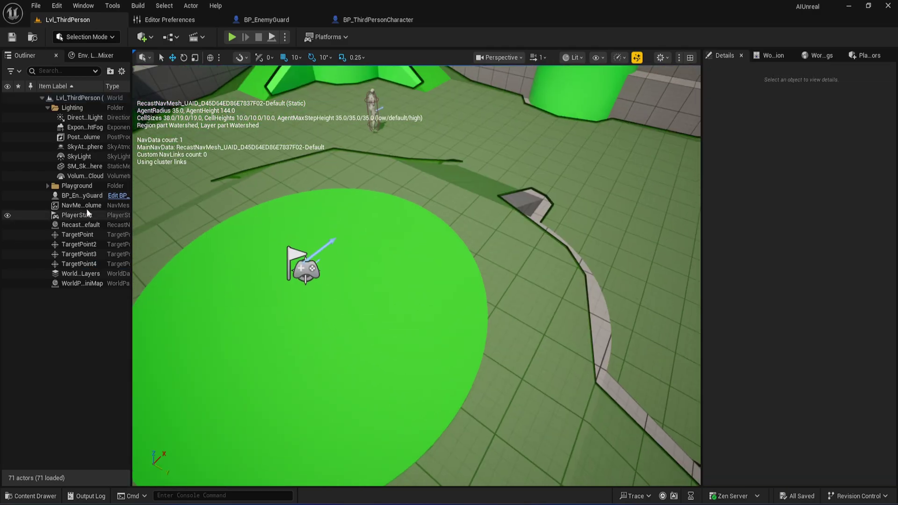
Step: Add the actor tag "path1" to the first target point
{"action": "left_click", "coordinate": [85, 231]}
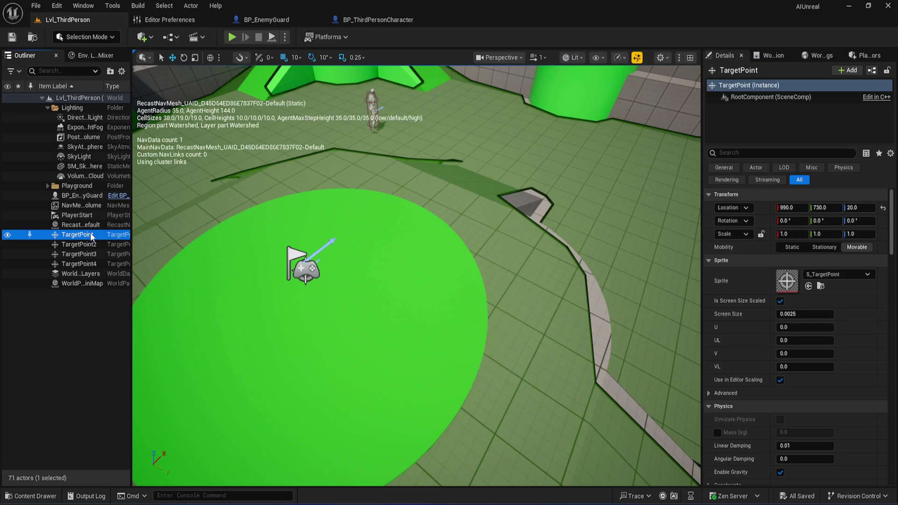
{"action": "left_click", "coordinate": [738, 153]}
{"action": "type", "text": "tag"}
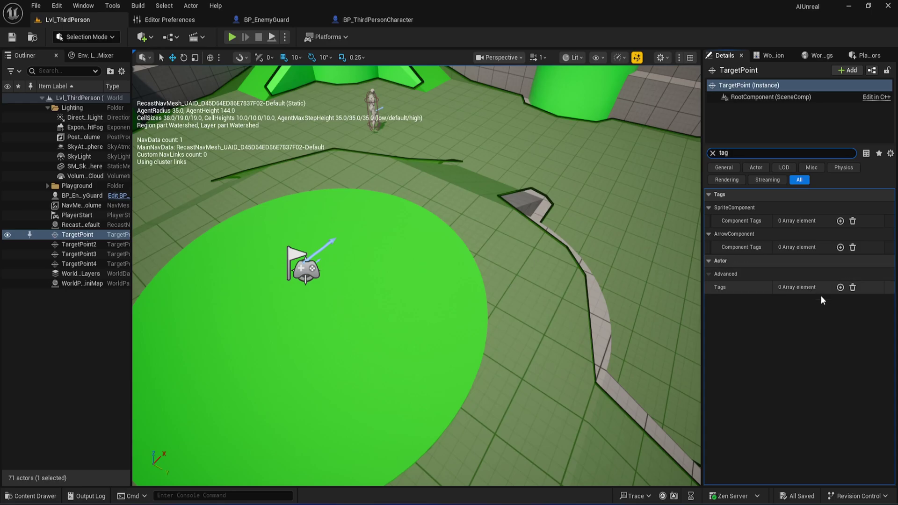
{"action": "left_click", "coordinate": [840, 287]}
{"action": "left_click", "coordinate": [798, 300]}
{"action": "type", "text": "path1"}
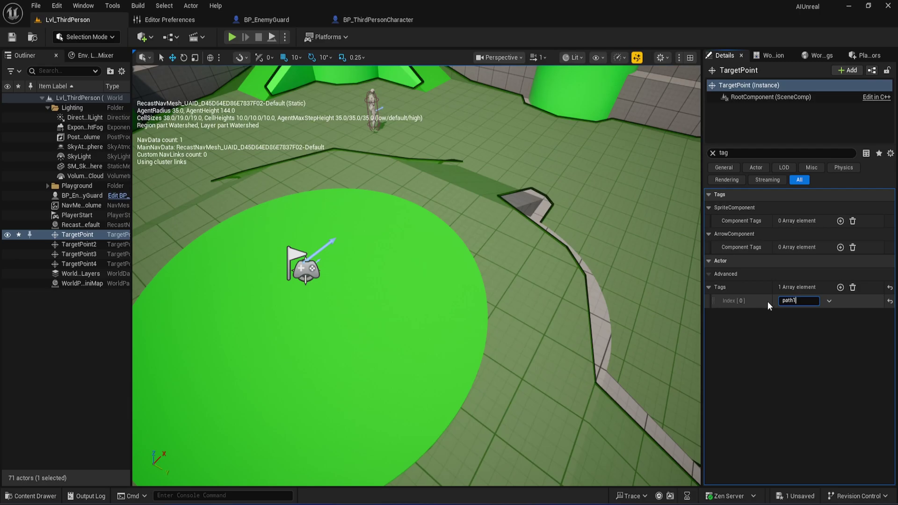
{"action": "left_click", "coordinate": [830, 343]}
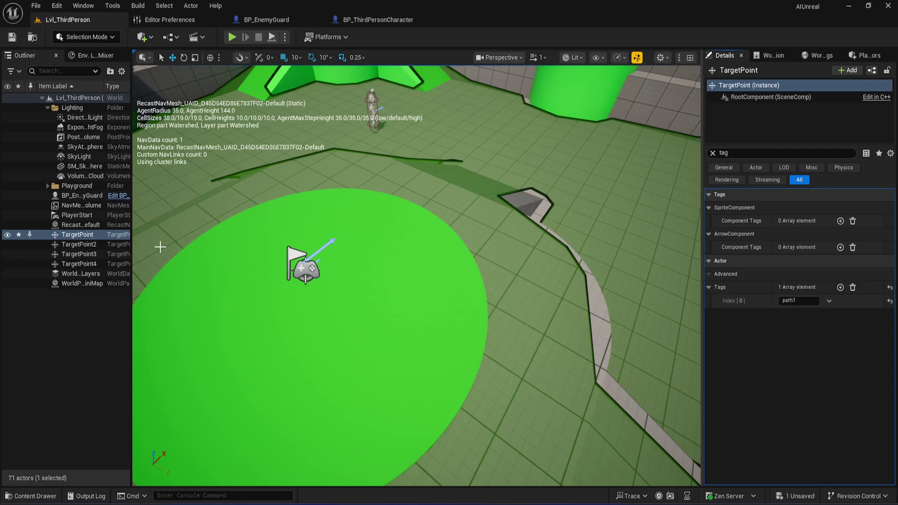
Step: Add the actor tag "path1" to TargetPoint2, TargetPoint3 and TargetPoint4 together
{"action": "left_click", "coordinate": [79, 245]}
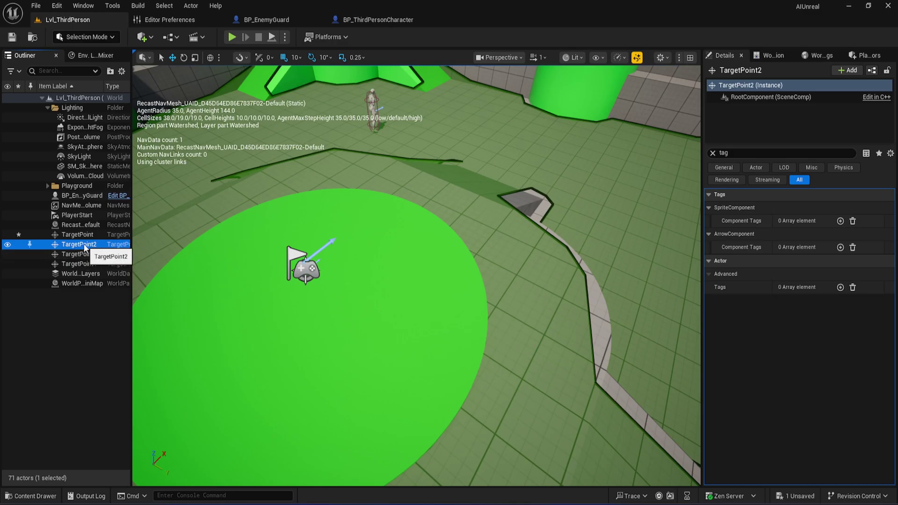
{"action": "left_click", "coordinate": [91, 265], "text": "shift"}
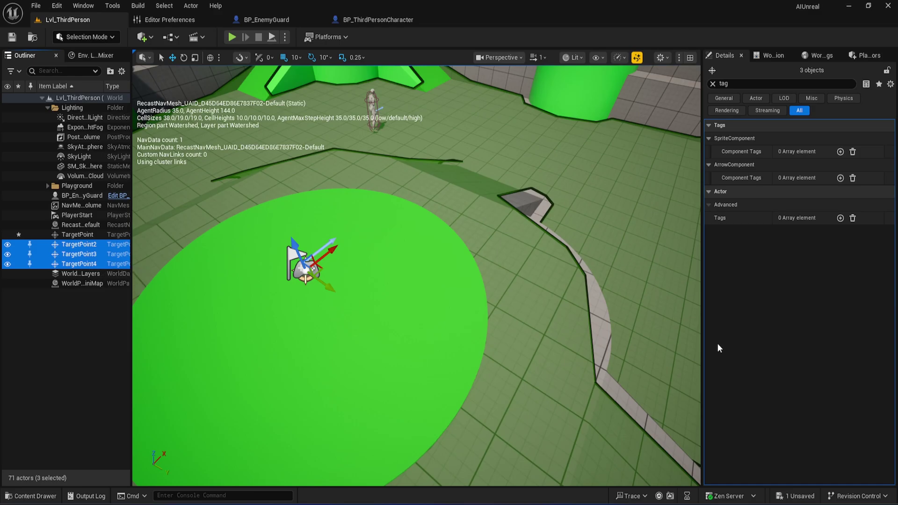
{"action": "left_click", "coordinate": [840, 218]}
{"action": "type", "text": "path1"}
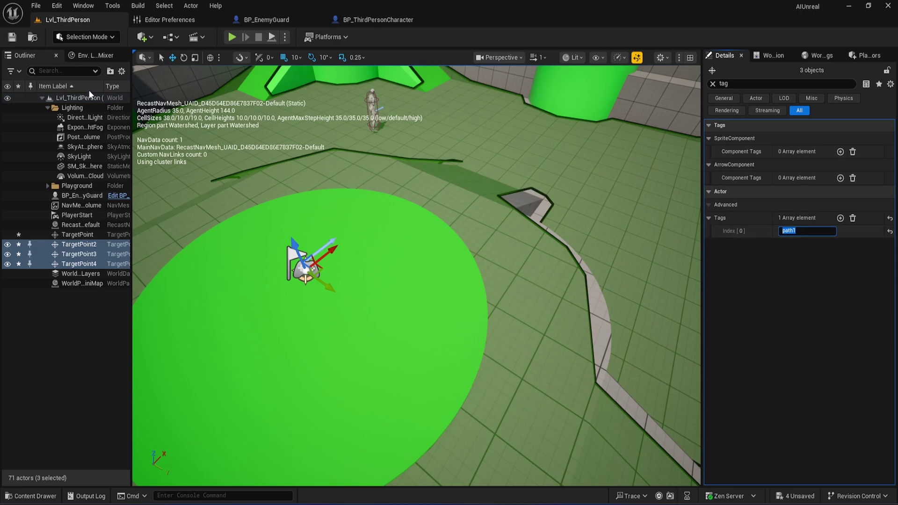
Step: Save the level with the tagged target points and narrow the Details panel to enlarge the viewport
{"action": "key", "text": "ctrl+s"}
{"action": "key", "text": "f"}
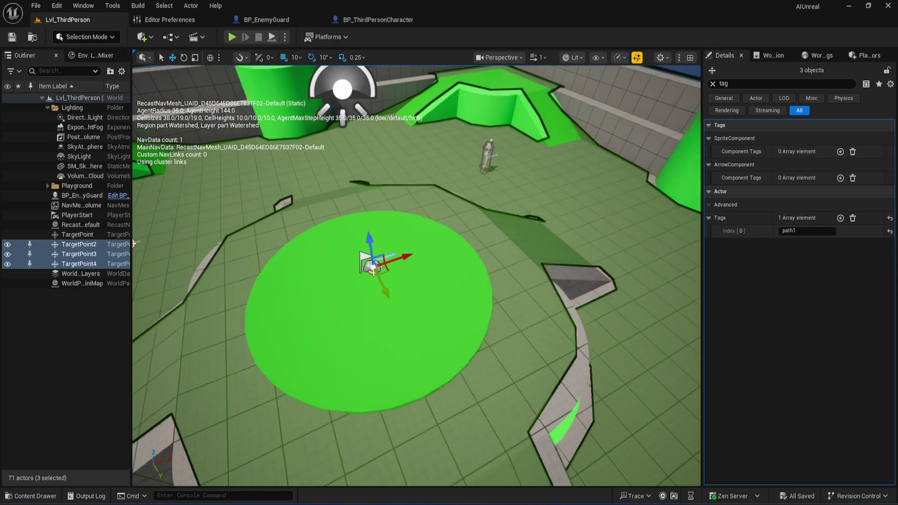
{"action": "key", "text": "a"}
{"action": "right_click_drag", "start_coordinate": [416, 276], "coordinate": [561, 275]}
{"action": "key", "text": "d"}
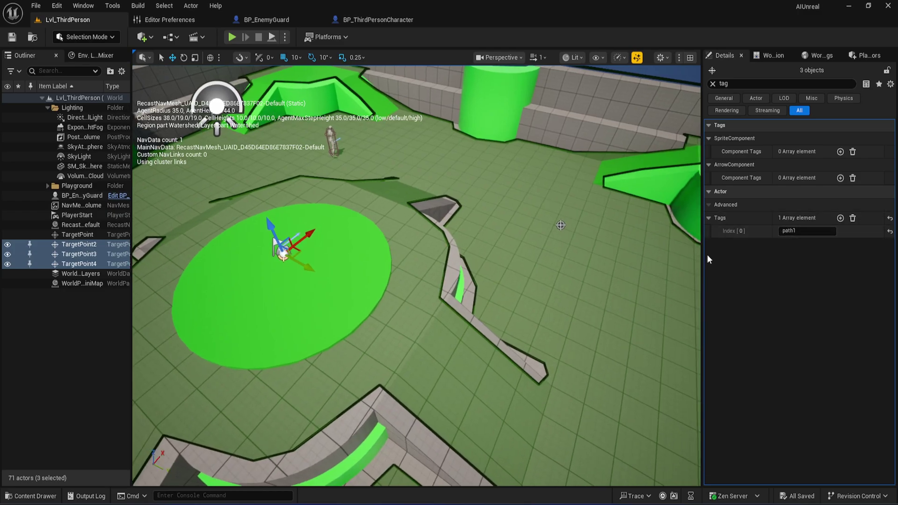
{"action": "left_click_drag", "start_coordinate": [701, 250], "coordinate": [718, 251]}
Step: Duplicate the first target point onto the nearby raised corner platform and change the copy's actor tag to "path2"
{"action": "left_click", "coordinate": [79, 236]}
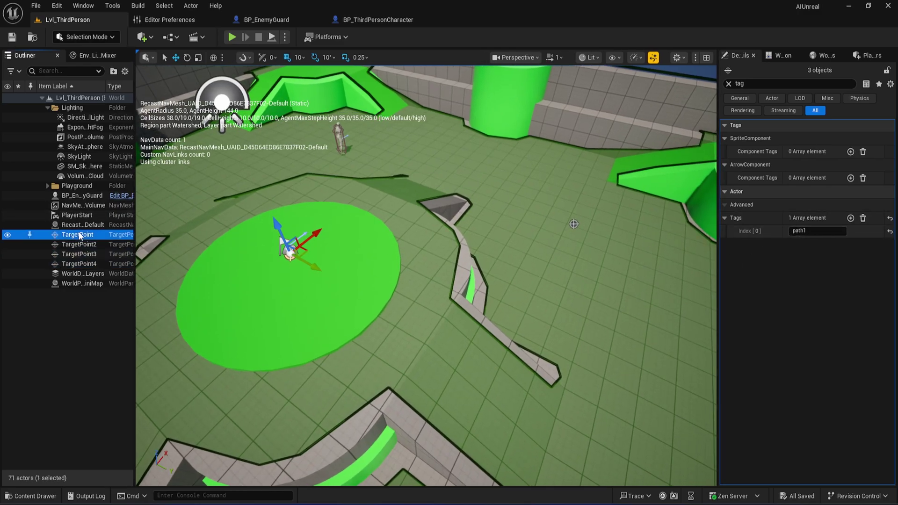
{"action": "key", "text": "f"}
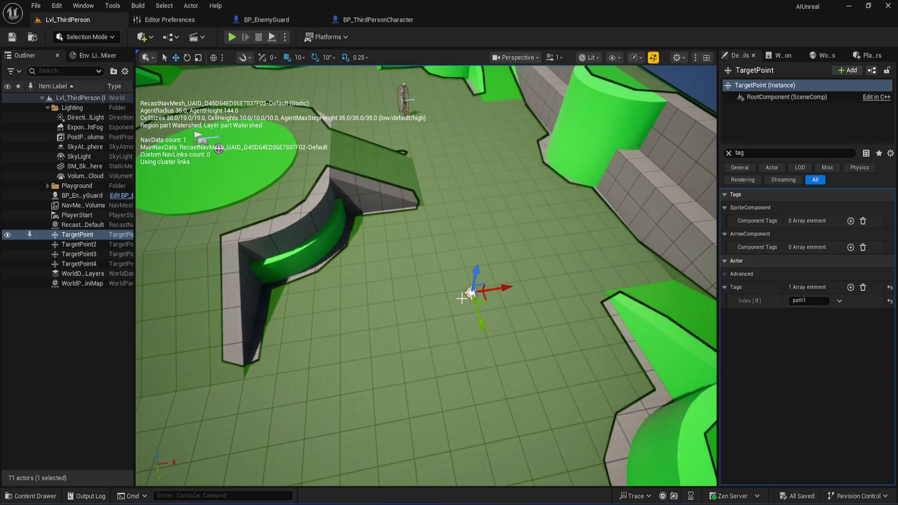
{"action": "left_click_drag", "start_coordinate": [566, 269], "coordinate": [639, 253]}
{"action": "right_click_drag", "start_coordinate": [639, 253], "coordinate": [696, 238]}
{"action": "left_click_drag", "start_coordinate": [422, 249], "coordinate": [619, 285]}
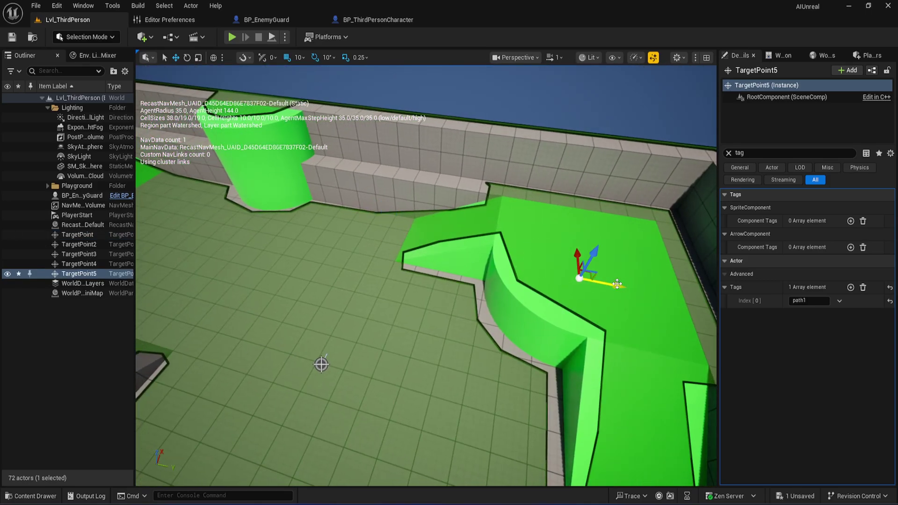
{"action": "right_click_drag", "start_coordinate": [521, 260], "coordinate": [664, 241]}
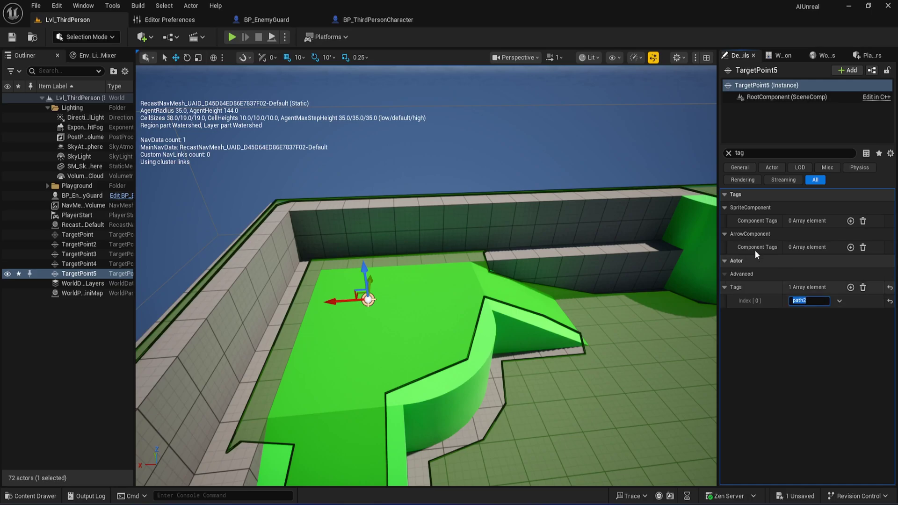
Step: Duplicate the path2 target point onto each of the three remaining raised corner platforms and save the level
{"action": "right_click_drag", "start_coordinate": [407, 288], "coordinate": [514, 292]}
{"action": "left_click_drag", "start_coordinate": [333, 374], "coordinate": [611, 175], "text": "alt"}
{"action": "right_click_drag", "start_coordinate": [614, 195], "coordinate": [697, 199]}
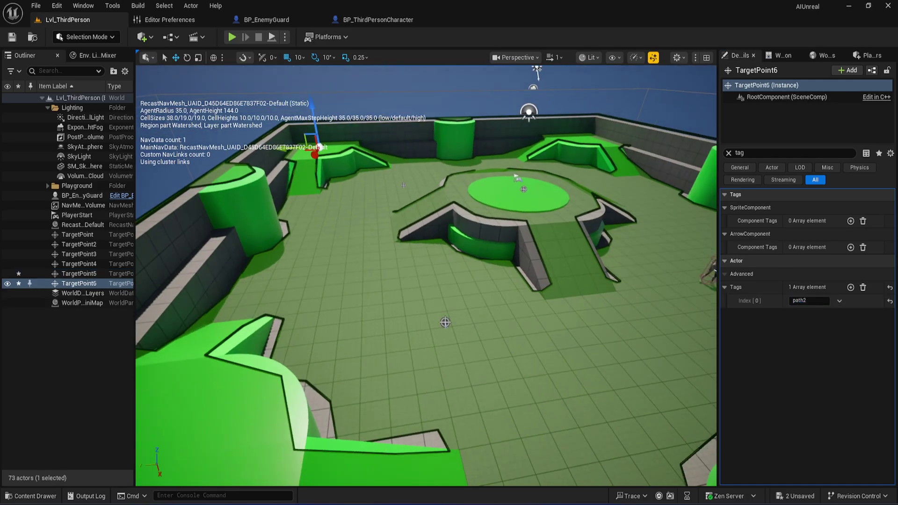
{"action": "right_click_drag", "start_coordinate": [424, 152], "coordinate": [417, 124]}
{"action": "left_click_drag", "start_coordinate": [304, 169], "coordinate": [561, 167], "text": "alt"}
{"action": "right_click_drag", "start_coordinate": [561, 168], "coordinate": [629, 168]}
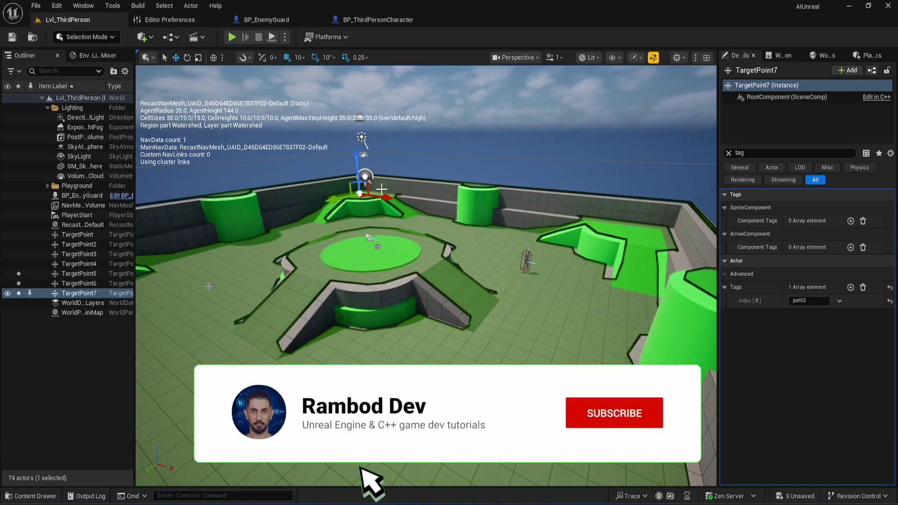
{"action": "left_click_drag", "start_coordinate": [387, 189], "coordinate": [651, 232], "text": "alt"}
{"action": "right_click_drag", "start_coordinate": [652, 233], "coordinate": [654, 211]}
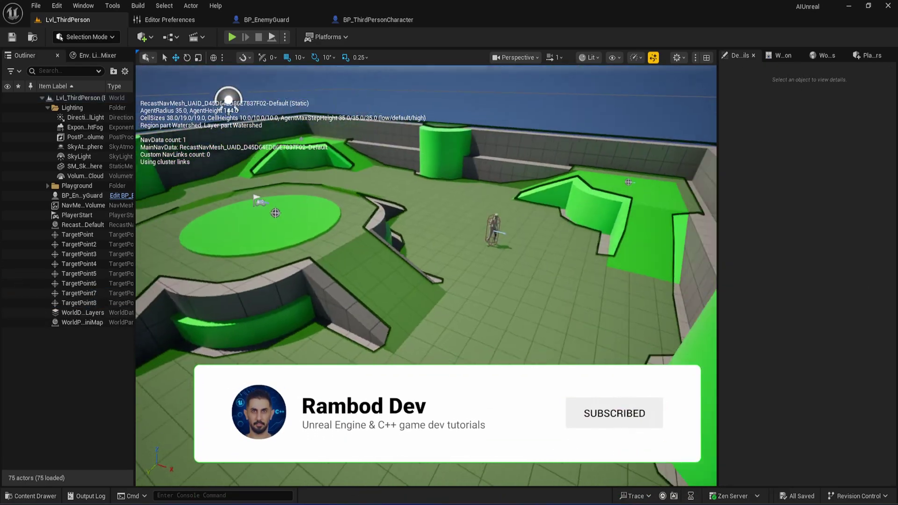
Step: Hide the navigation mesh overlay in the level viewport
{"action": "right_click_drag", "start_coordinate": [426, 276], "coordinate": [387, 263]}
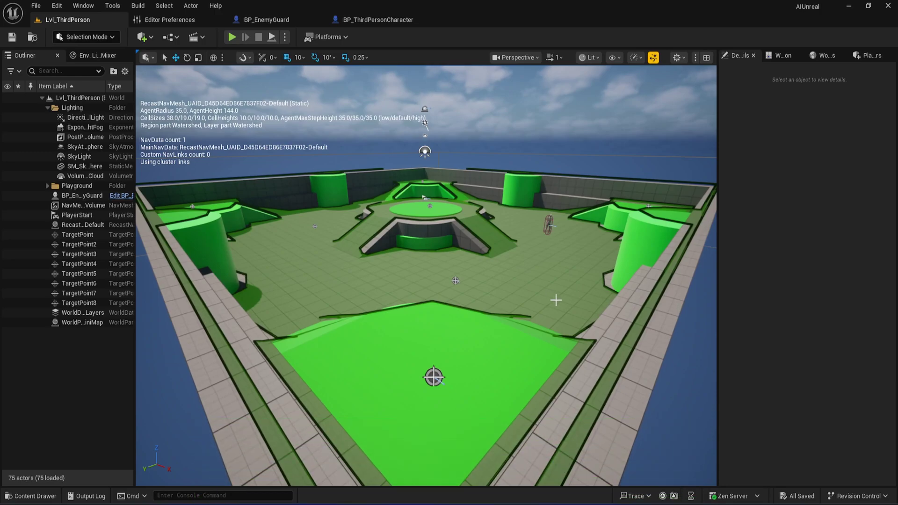
{"action": "key", "text": "p"}
{"action": "right_click_drag", "start_coordinate": [555, 300], "coordinate": [556, 305]}
{"action": "right_click_drag", "start_coordinate": [441, 347], "coordinate": [441, 347]}
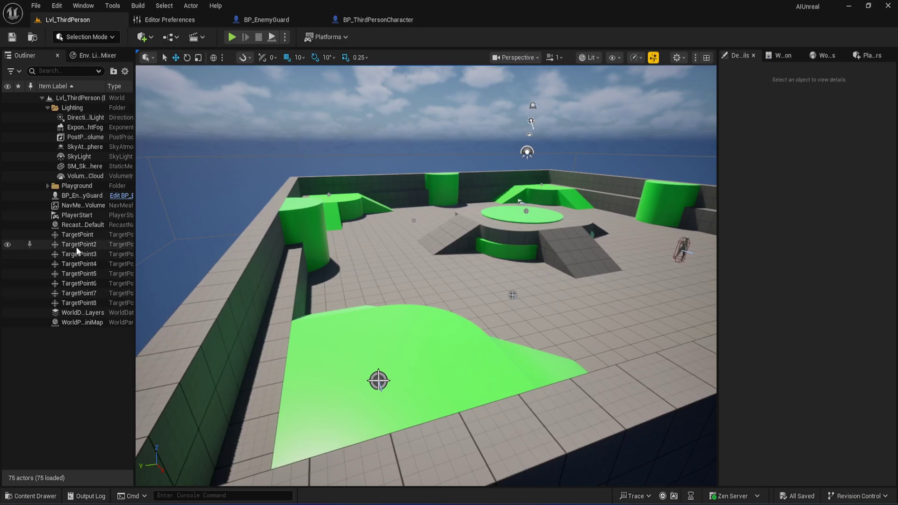
Step: Select TargetPoint through TargetPoint4, then TargetPoint5 through TargetPoint8, to review each group's path tag and placement in the arena
{"action": "left_click", "coordinate": [79, 234]}
{"action": "left_click", "coordinate": [80, 264], "text": "shift"}
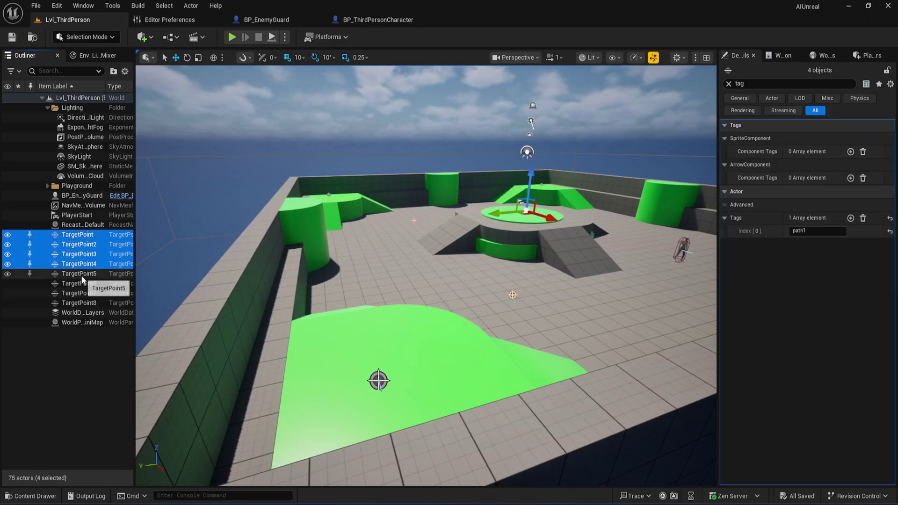
{"action": "left_click", "coordinate": [82, 276]}
{"action": "left_click", "coordinate": [79, 303], "text": "shift"}
{"action": "right_click_drag", "start_coordinate": [426, 276], "coordinate": [426, 281]}
{"action": "right_click_drag", "start_coordinate": [278, 210], "coordinate": [278, 210]}
{"action": "right_click_drag", "start_coordinate": [684, 323], "coordinate": [685, 322]}
{"action": "right_click_drag", "start_coordinate": [410, 319], "coordinate": [410, 319]}
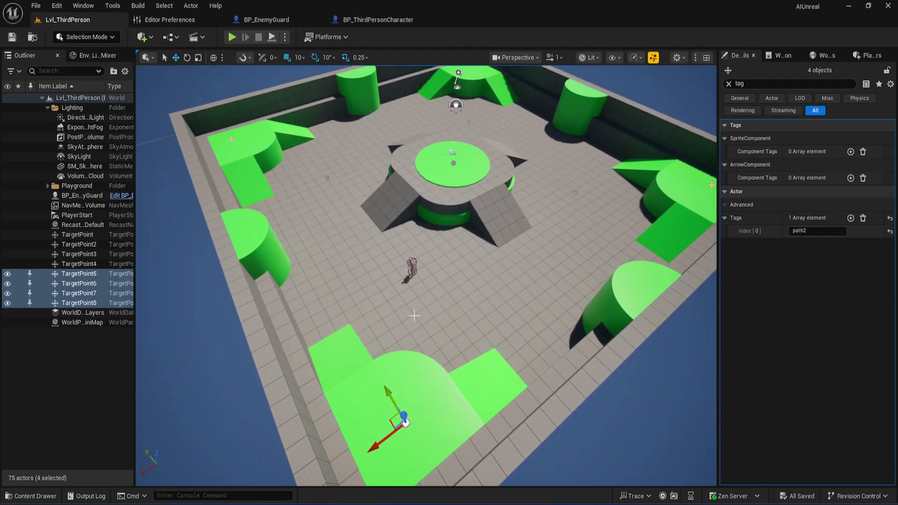